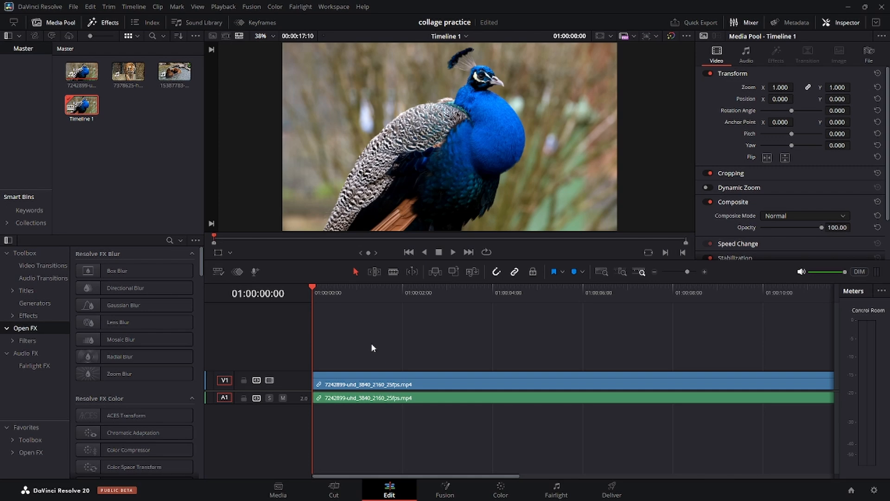
Step: Trim the peacock clip on V1 to 10 seconds and stack the tiger and bear clips above it from the timeline start
key("shift+z")
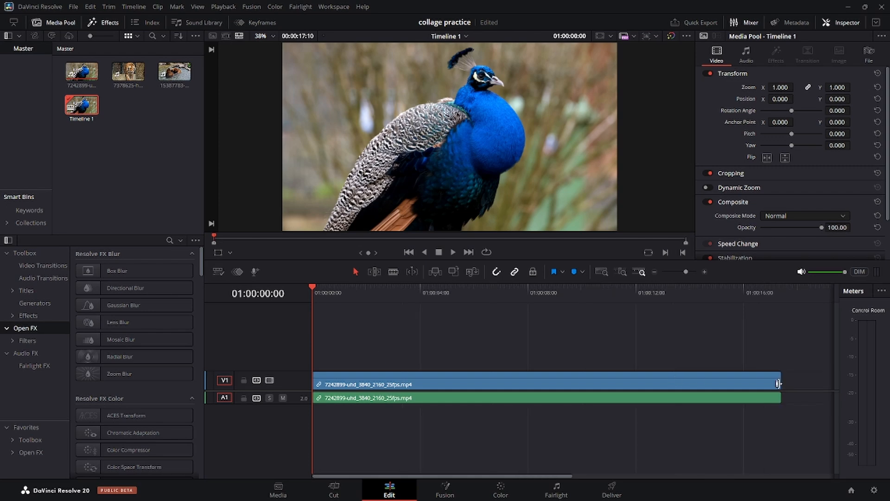
left_click_drag(783, 386, 582, 385)
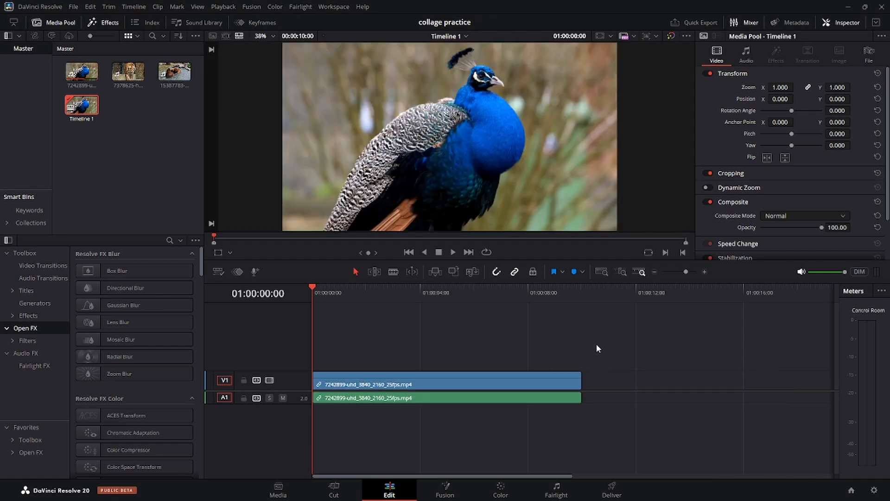
left_click_drag(128, 72, 303, 343)
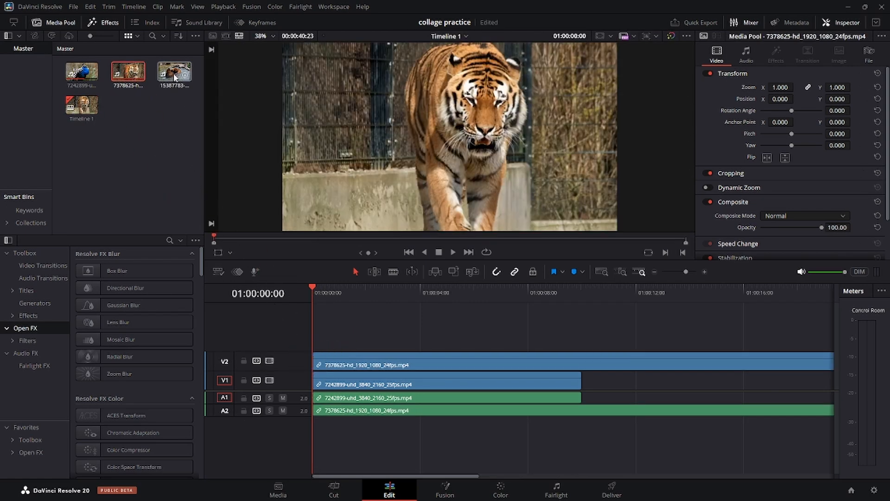
left_click_drag(173, 74, 332, 330)
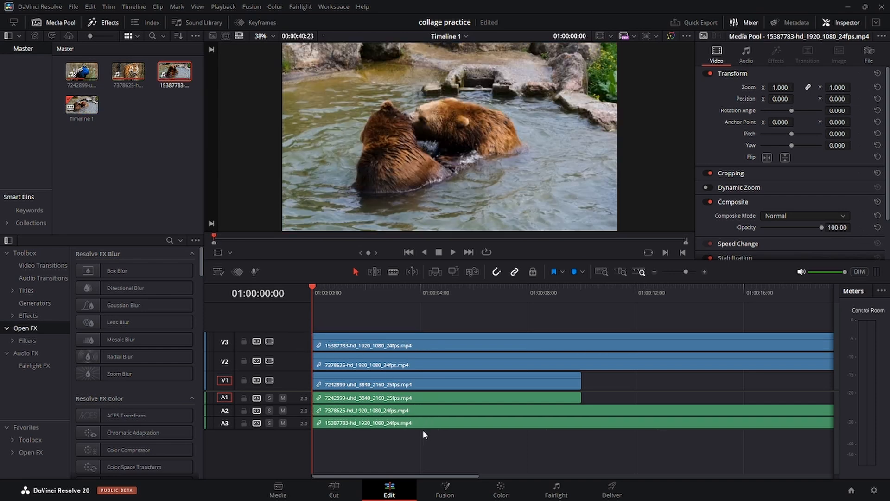
Step: Unlink the audio from all three video clips and delete the three audio clips
left_click_drag(423, 430, 407, 399)
right_click(407, 399)
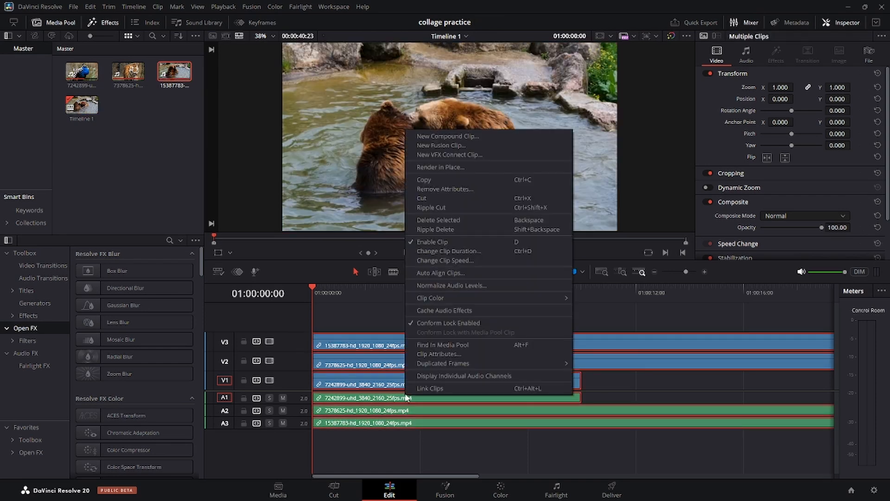
key("Escape")
right_click(414, 409)
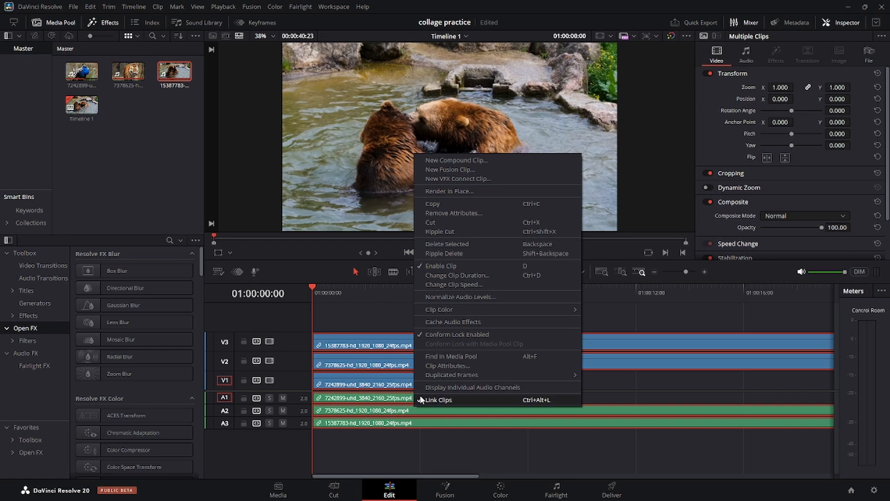
left_click(419, 399)
left_click(633, 382)
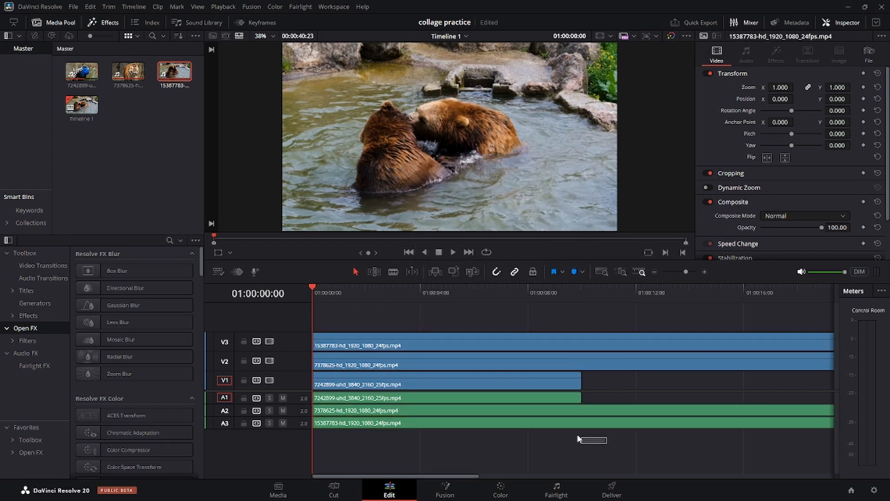
left_click_drag(605, 444, 532, 403)
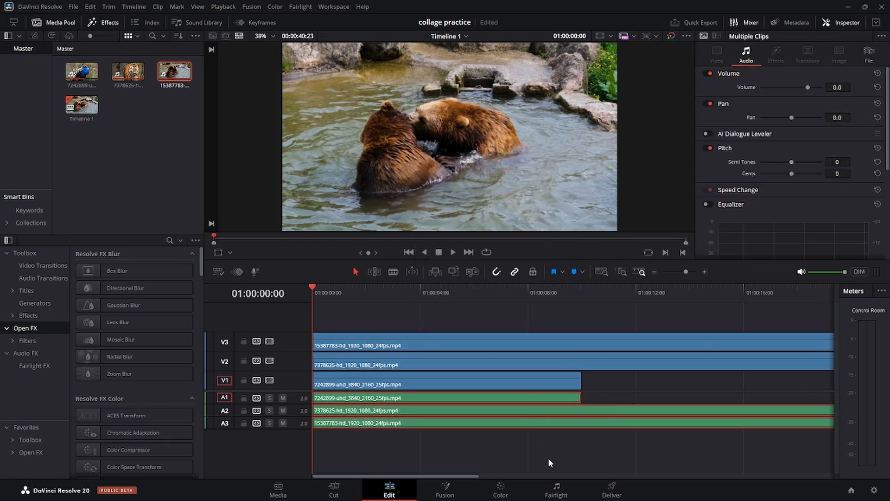
key("Delete")
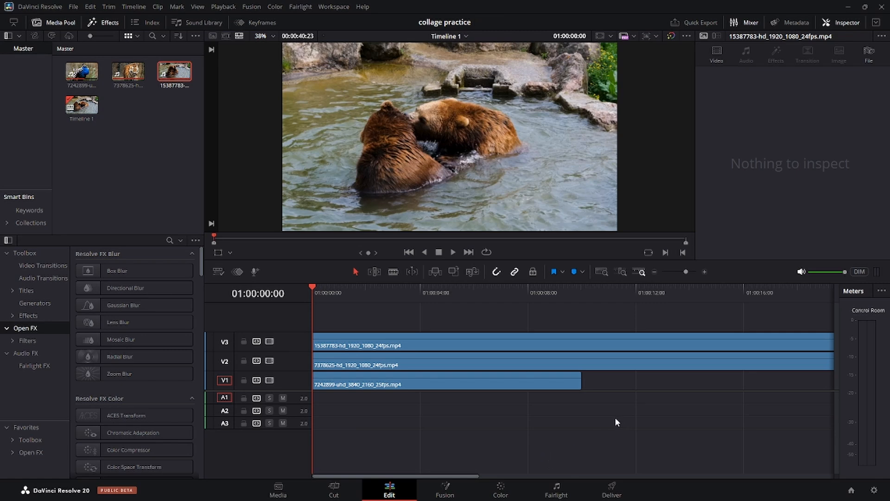
Step: Trim the ends of the tiger and bear clips to match the 10-second peacock clip
key("shift+z")
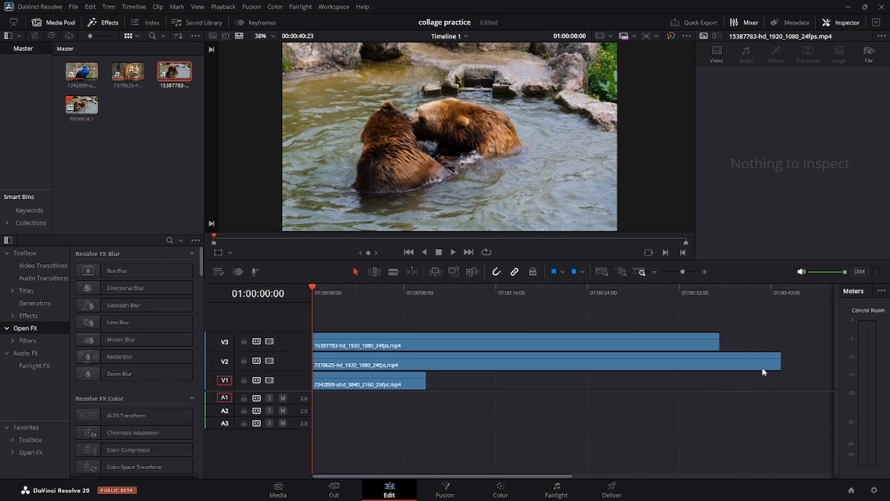
left_click_drag(780, 365, 426, 365)
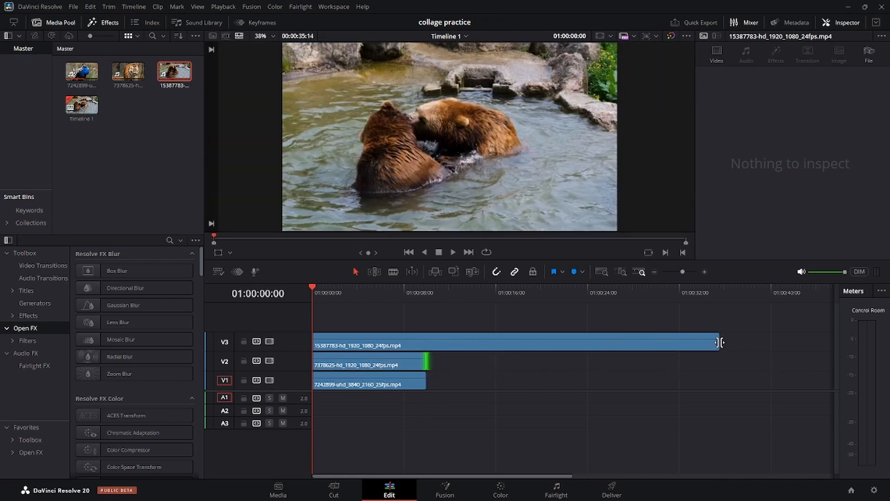
left_click_drag(720, 346, 426, 348)
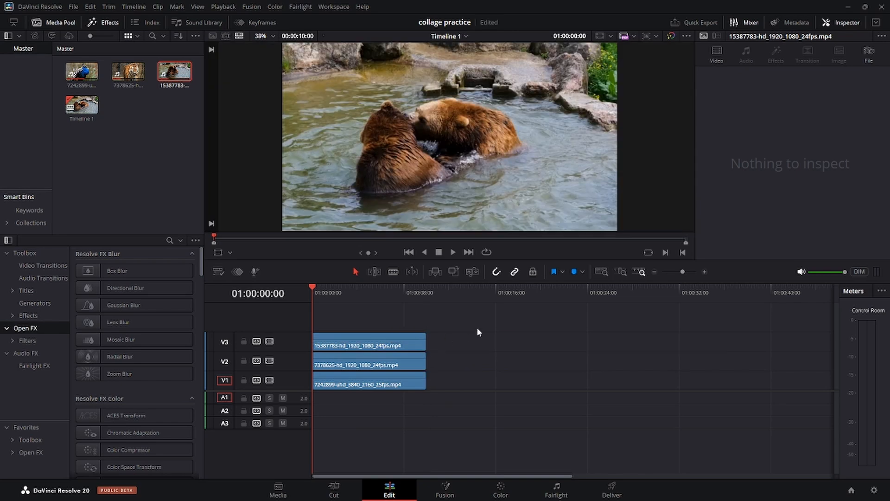
Step: Add a fourth video track and move all three clips up one track, leaving V1 empty
right_click(276, 311)
left_click(294, 319)
left_click_drag(482, 382, 348, 324)
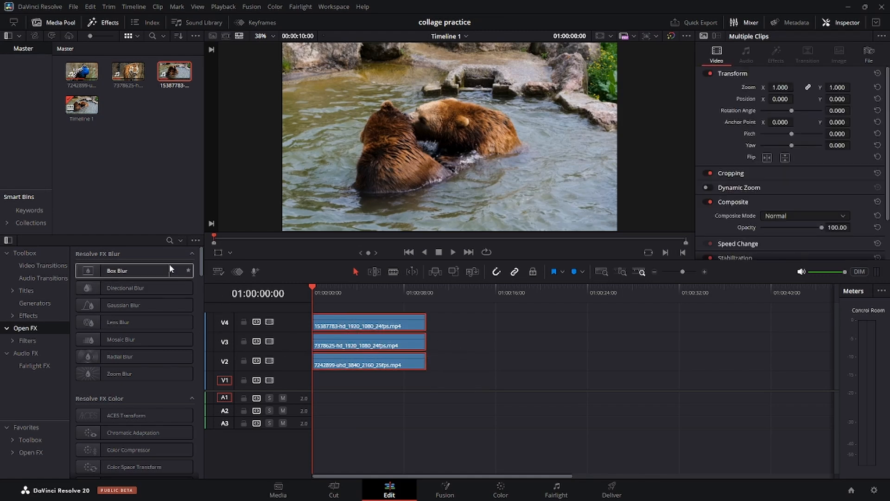
Step: Place a Solid Color generator on V1 under the clips and extend it to their 10-second length
left_click(38, 300)
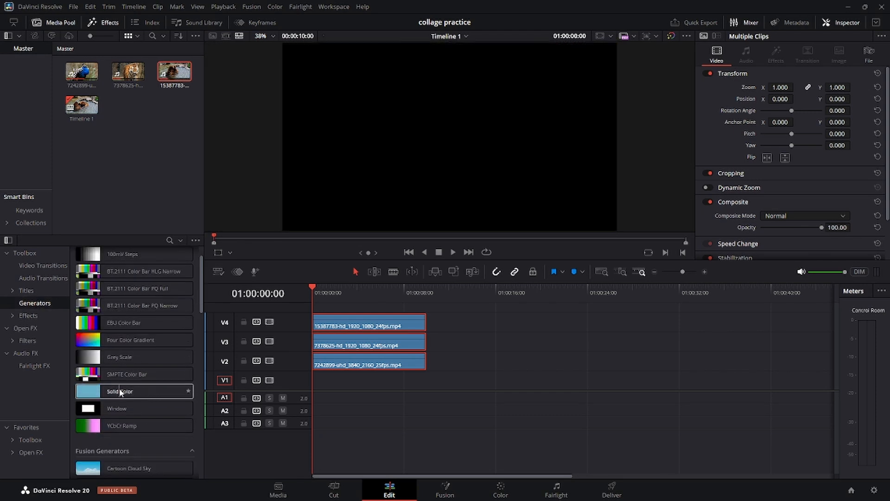
left_click_drag(122, 391, 315, 385)
left_click_drag(370, 381, 425, 383)
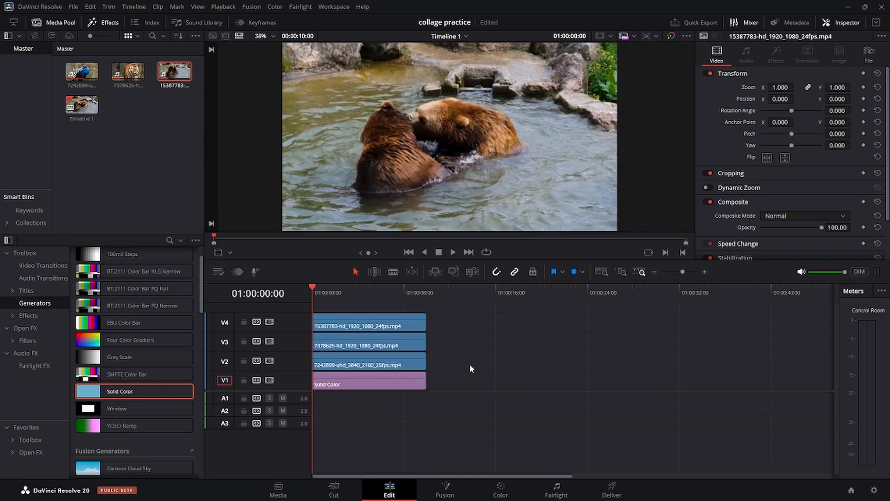
Step: Set the Solid Color generator's color to light cyan #55ffff
left_click(404, 383)
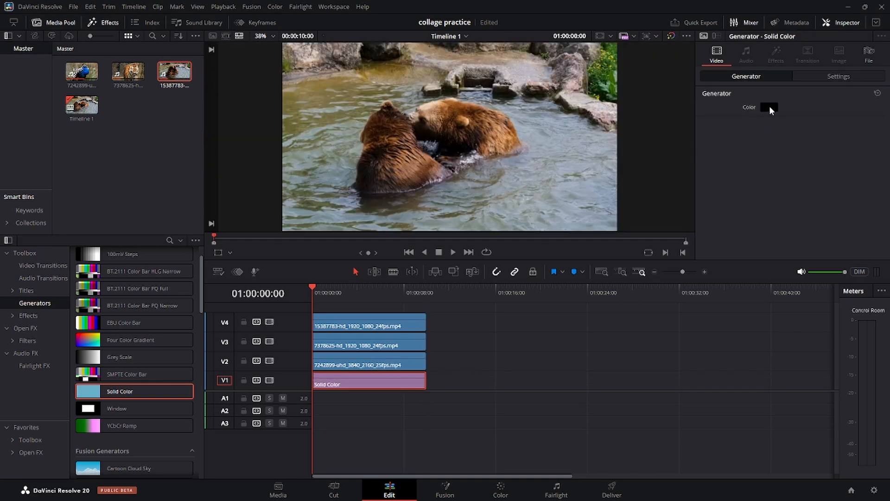
left_click(769, 106)
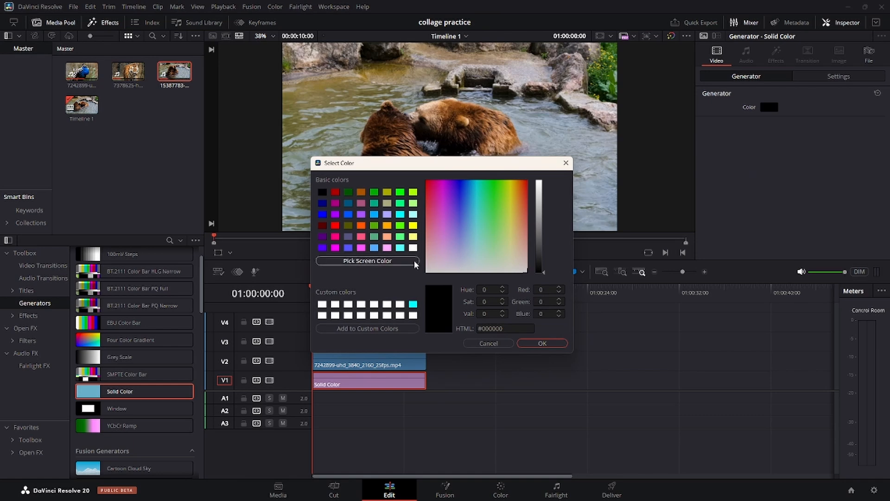
left_click(400, 247)
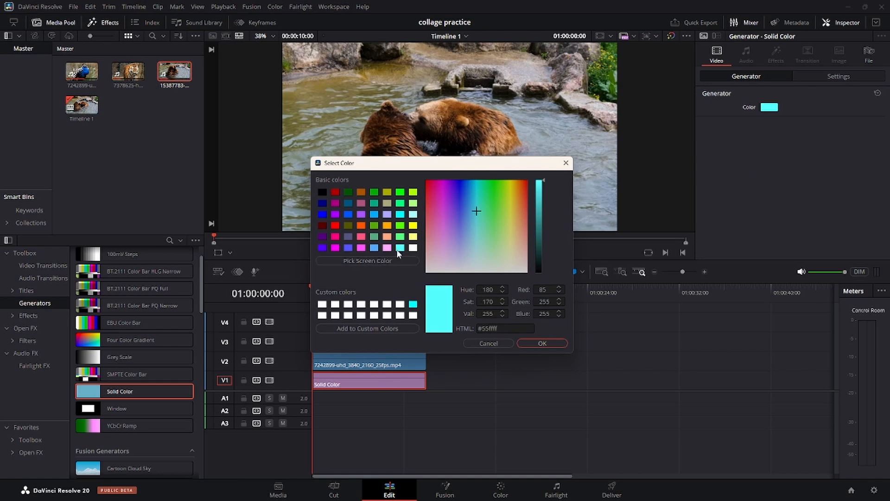
left_click(539, 343)
left_click(580, 356)
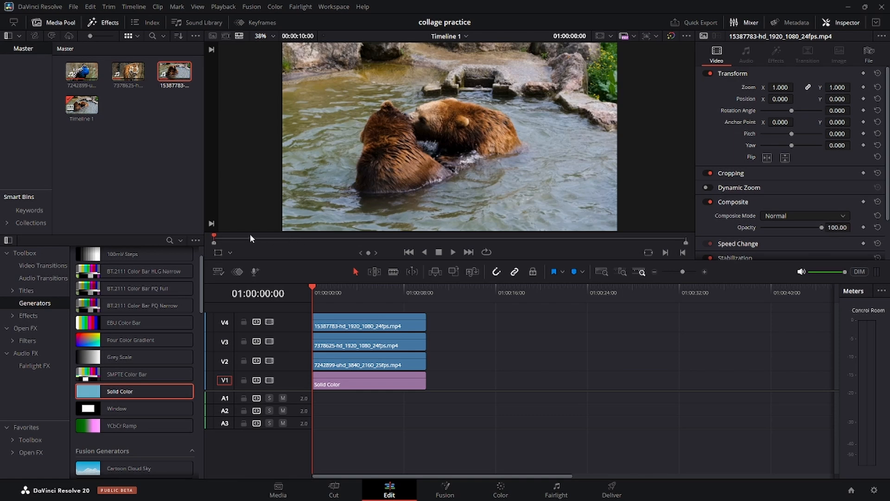
Step: Search the Open FX effects for "video" and apply Video Collage to the bear clip on V4
left_click(29, 327)
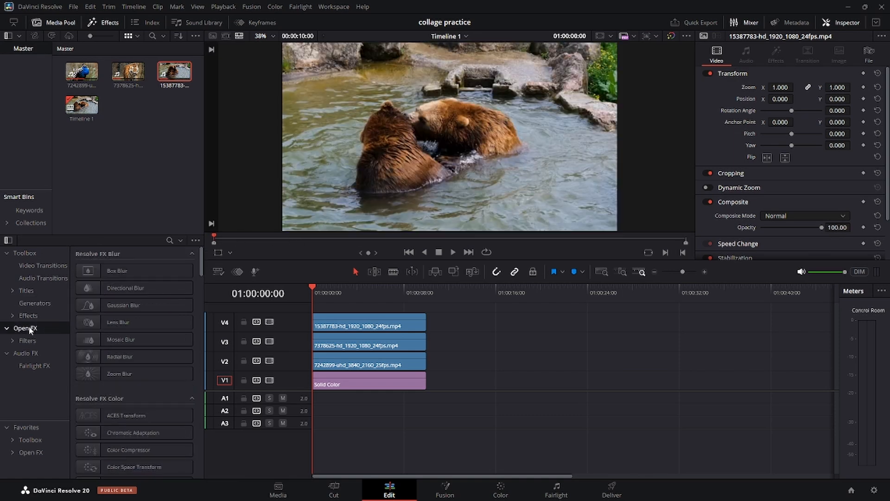
left_click(169, 240)
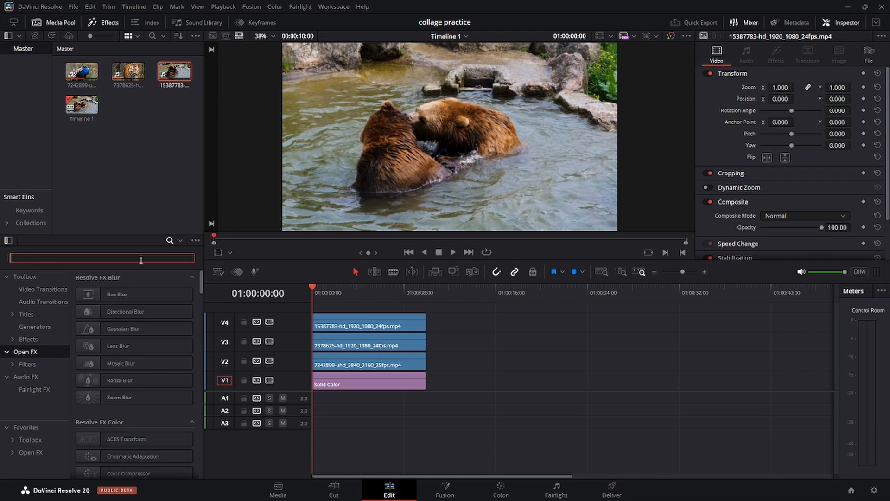
type("video")
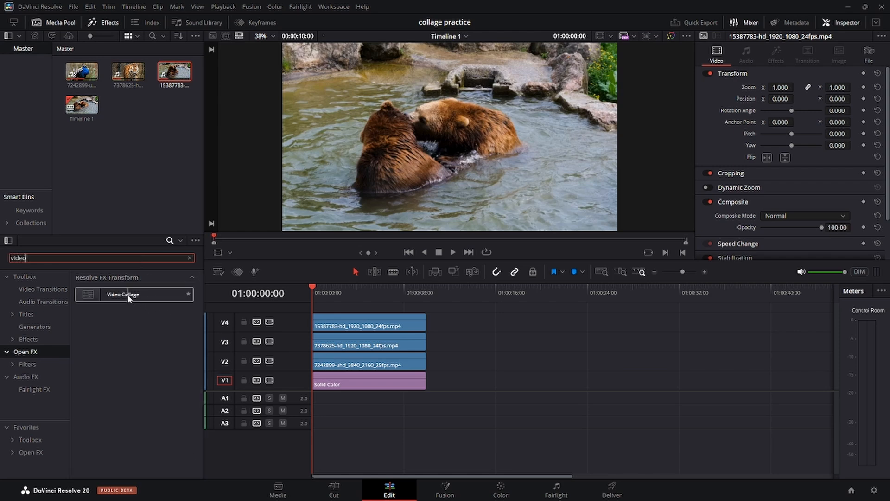
left_click_drag(124, 294, 361, 323)
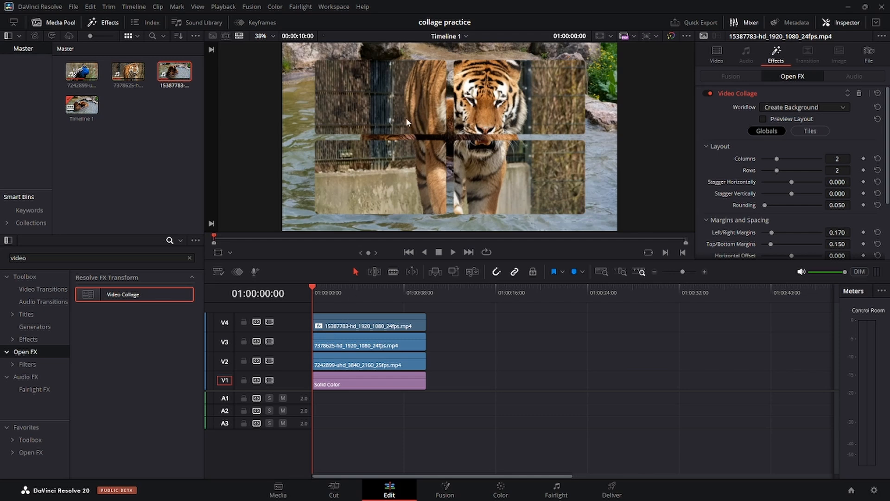
Step: Set the bear clip's Video Collage workflow to Create Tile
left_click(381, 324)
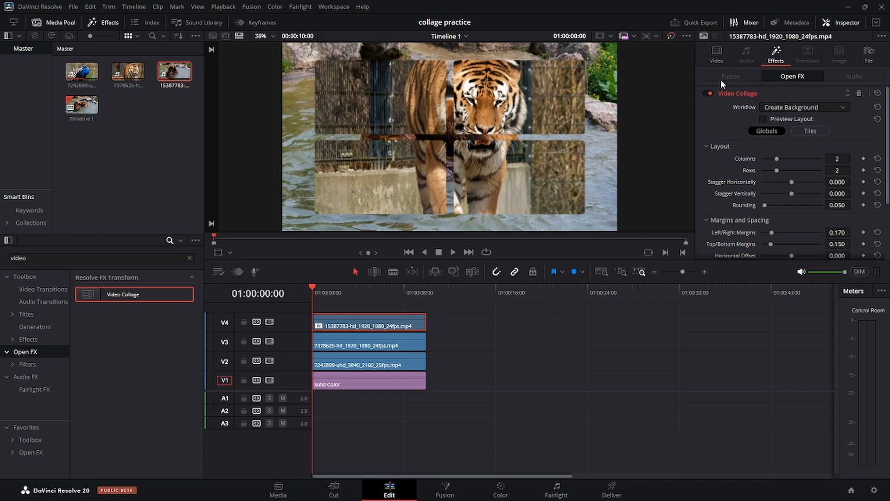
left_click(714, 51)
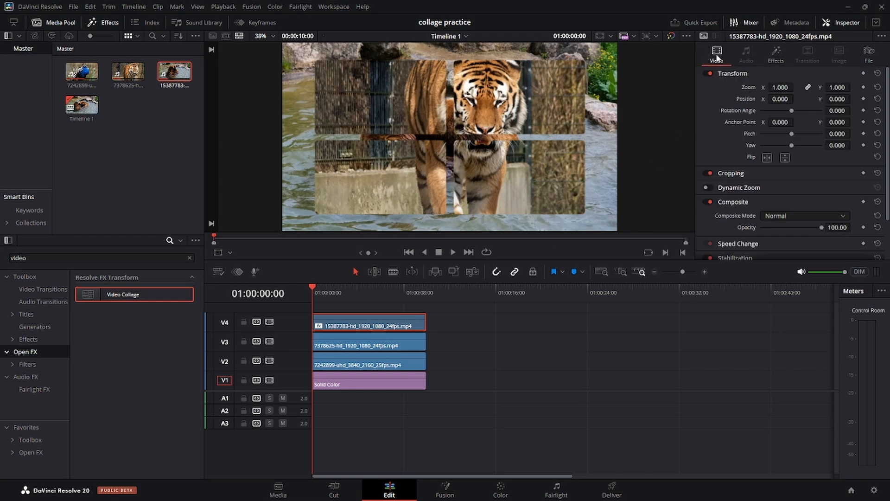
left_click(776, 54)
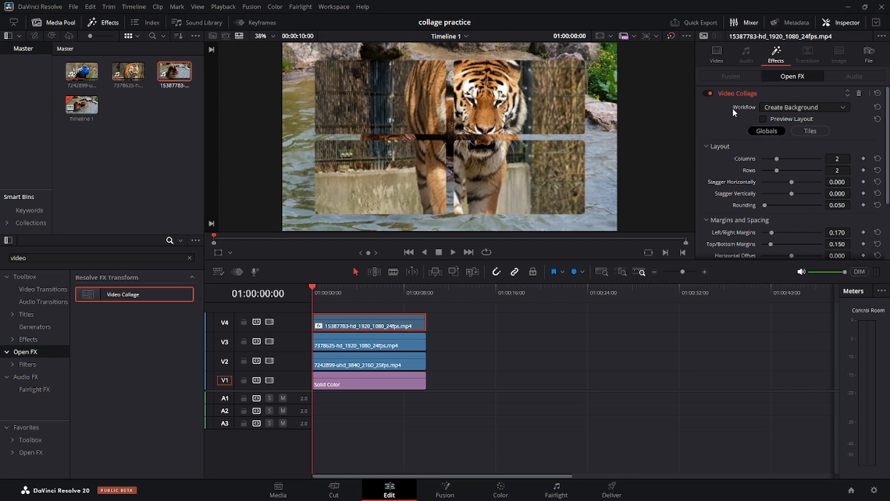
left_click(784, 108)
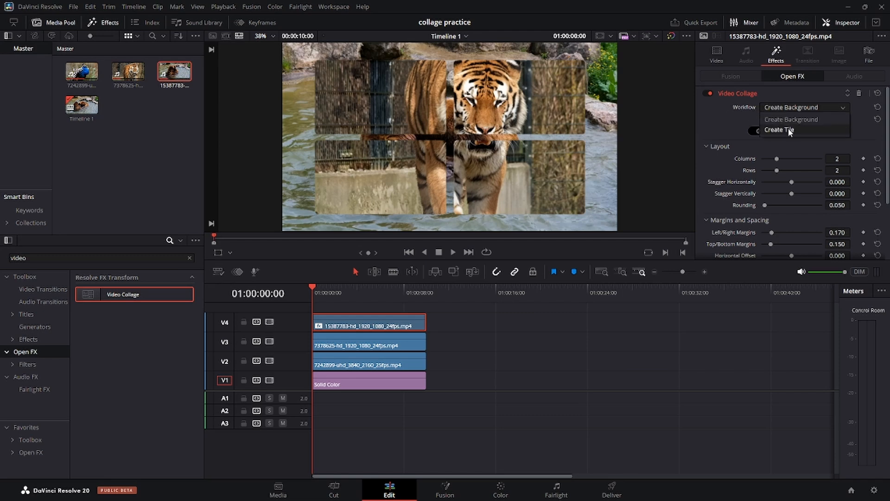
left_click(787, 129)
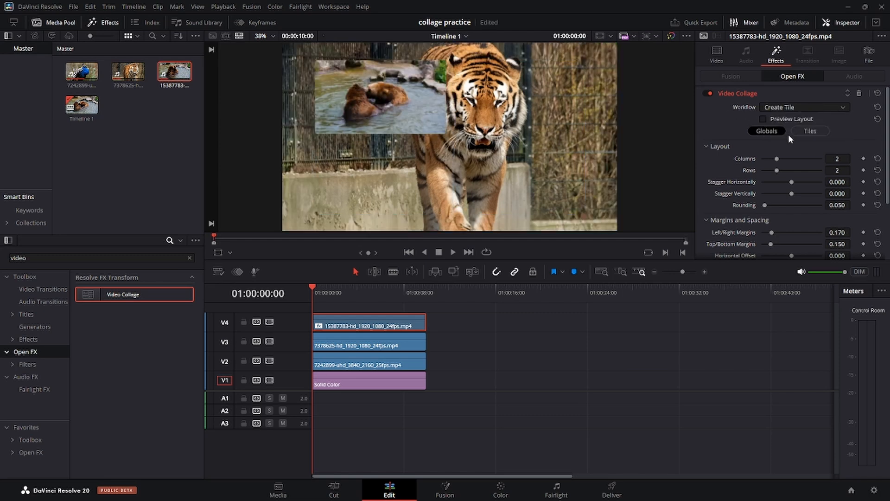
scroll(788, 134, "down", 3)
scroll(785, 143, "up", 3)
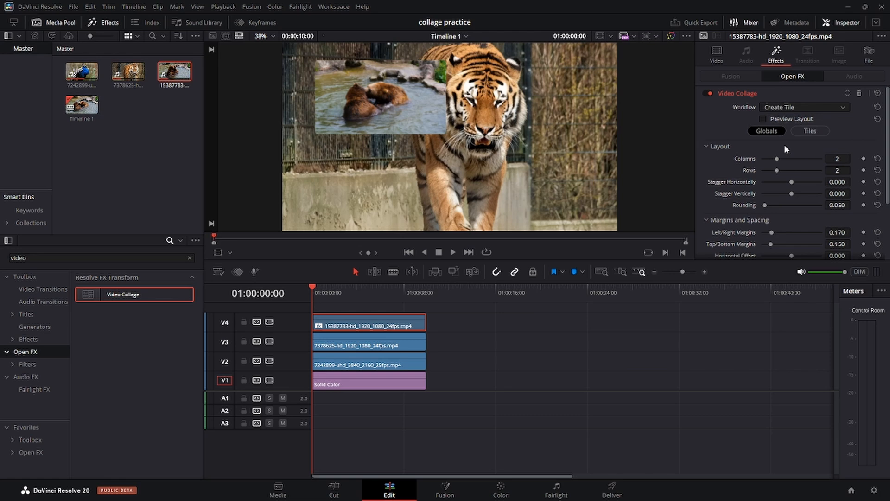
Step: Set the bear clip's global collage layout to 3 columns and 1 row
left_click(809, 131)
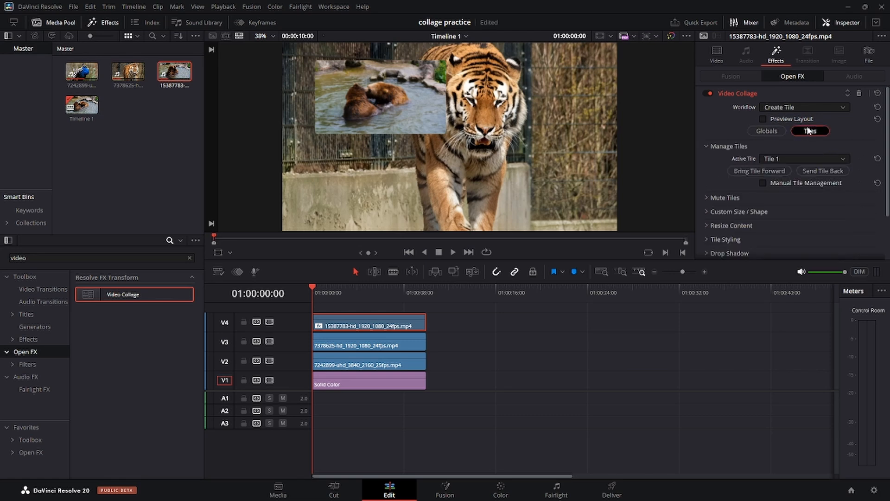
left_click(780, 131)
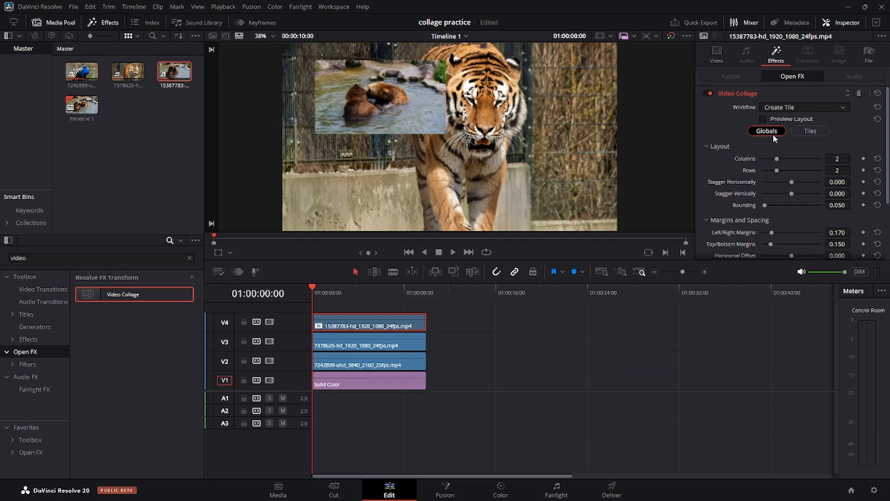
left_click(837, 159)
type("3")
key("Return")
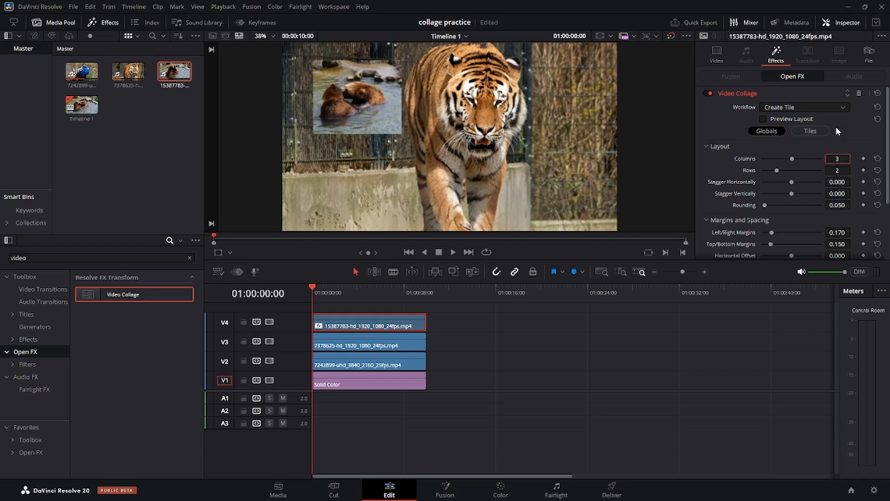
left_click(839, 171)
type("1")
key("Return")
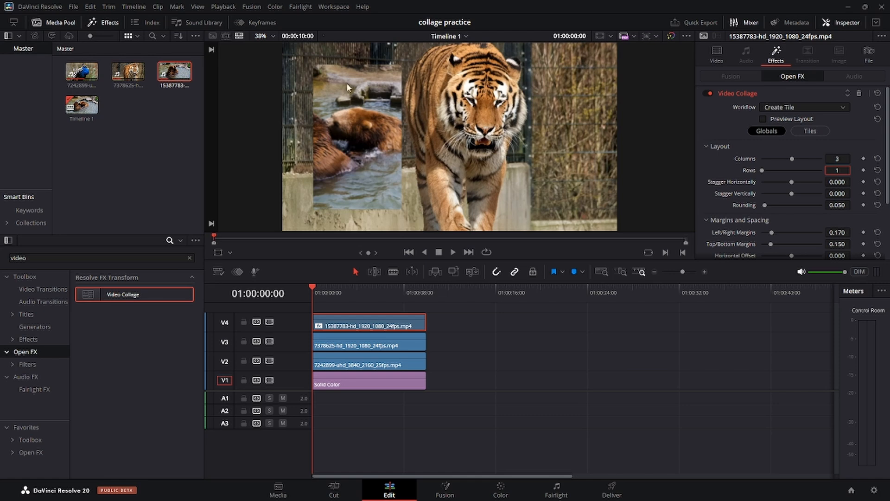
Step: Give the bear clip's collage tiles a drop shadow with a strength of about 0.465 and save the project
left_click(345, 130)
left_click(804, 132)
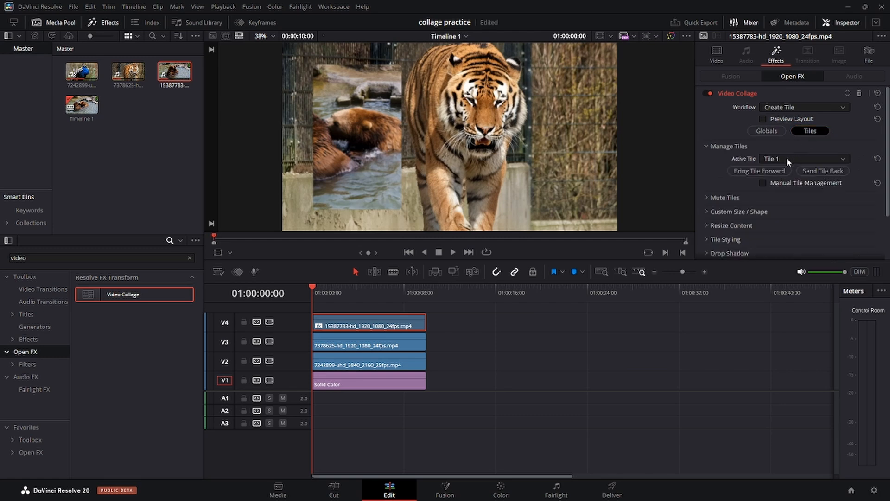
scroll(783, 167, "down", 3)
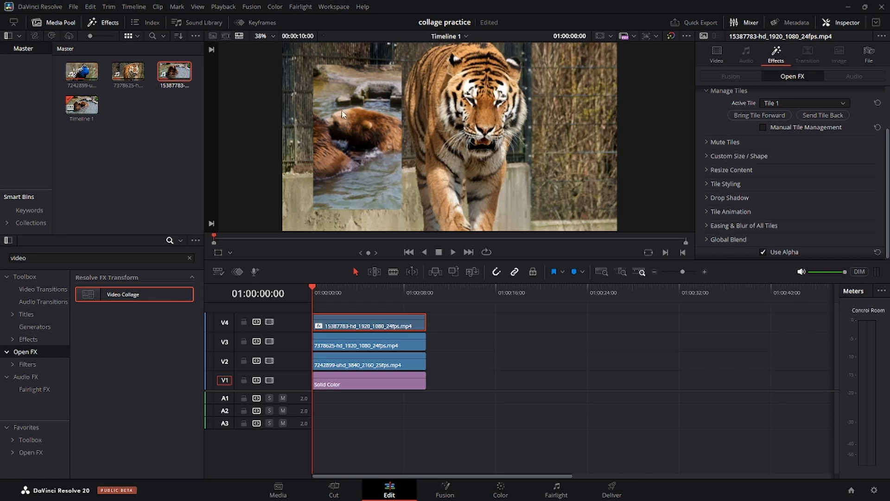
left_click(707, 197)
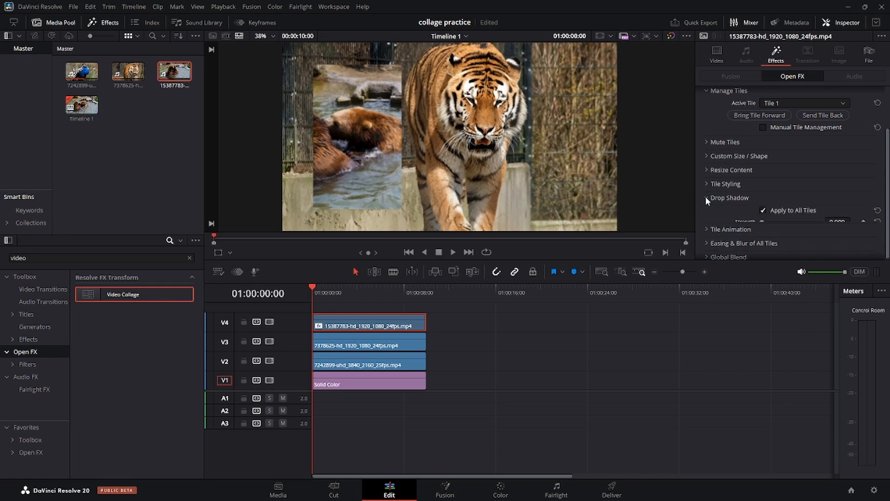
scroll(705, 196, "down", 1)
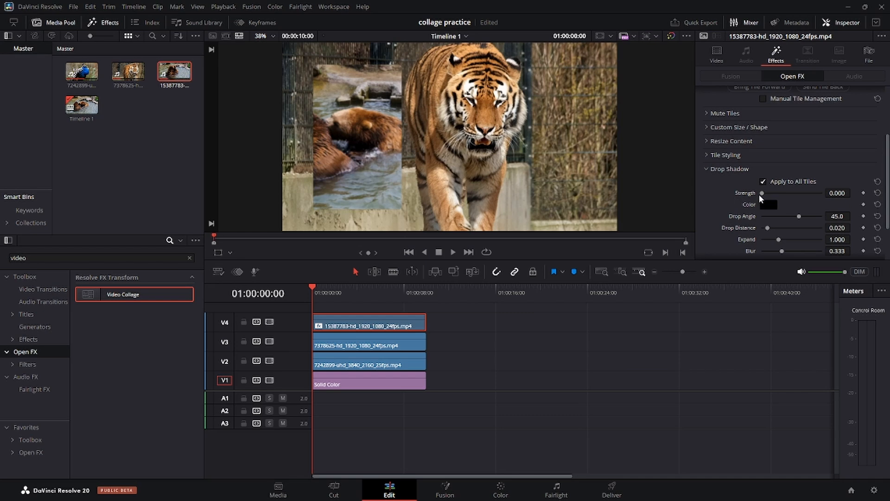
left_click_drag(761, 191, 790, 191)
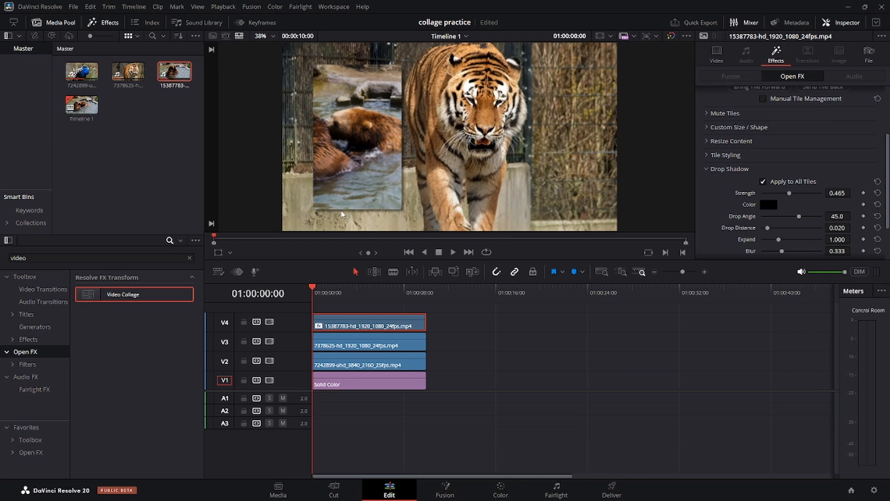
key("ctrl+s")
left_click(707, 169)
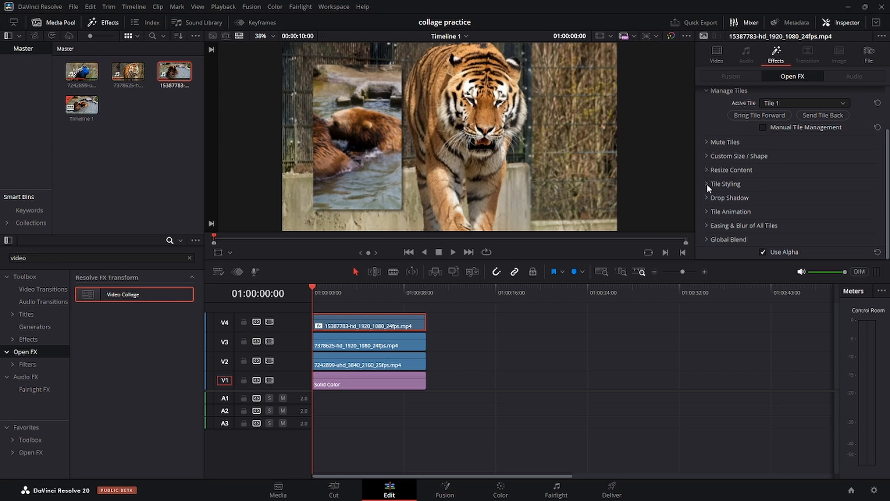
Step: Examine the bear clip's Tile Styling settings, including the tile color, and its Tile Animation options
left_click(706, 184)
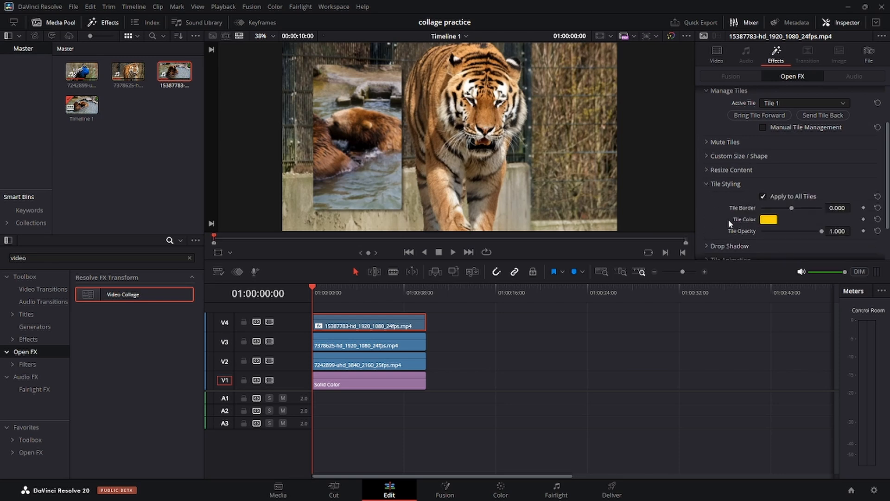
left_click(768, 221)
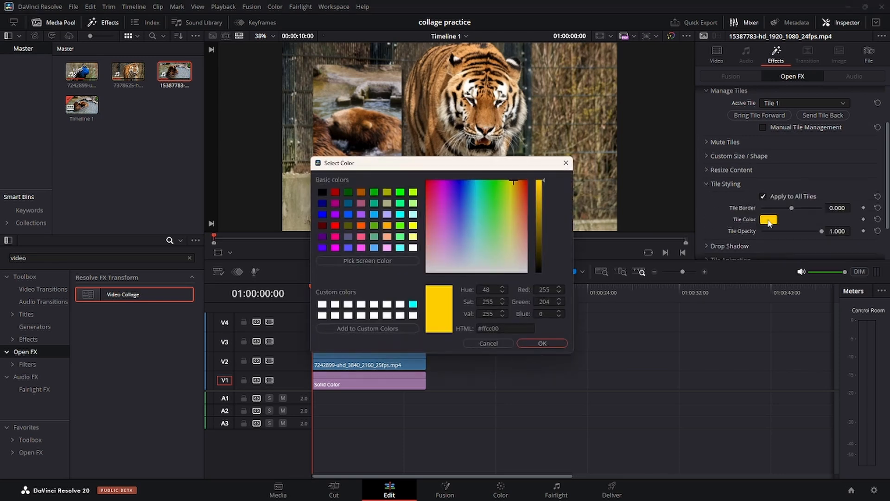
left_click(542, 343)
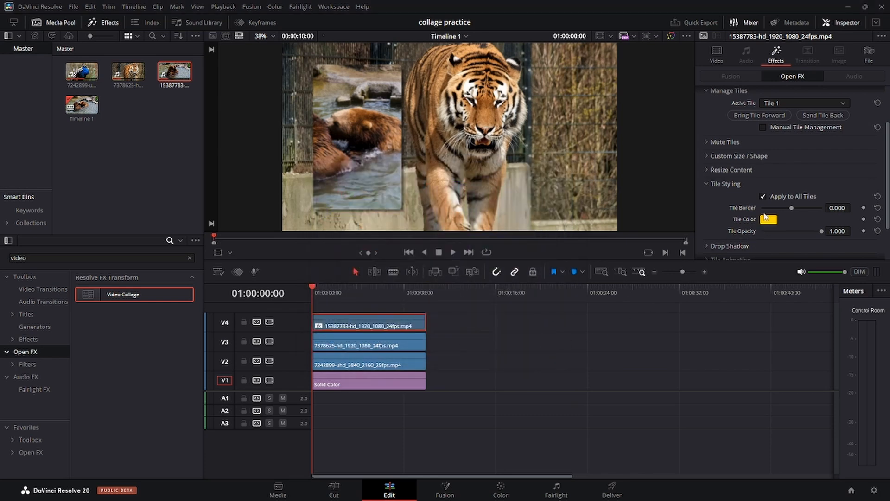
scroll(766, 197, "down", 2)
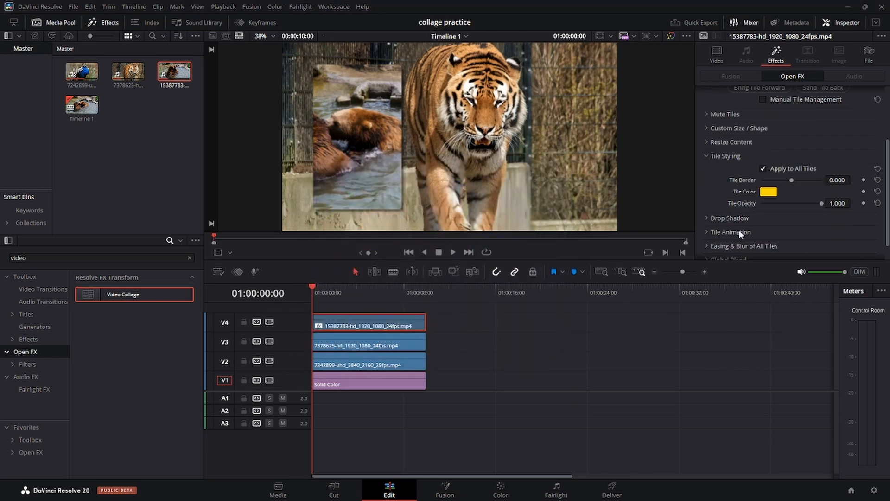
left_click(702, 232)
scroll(702, 231, "down", 1)
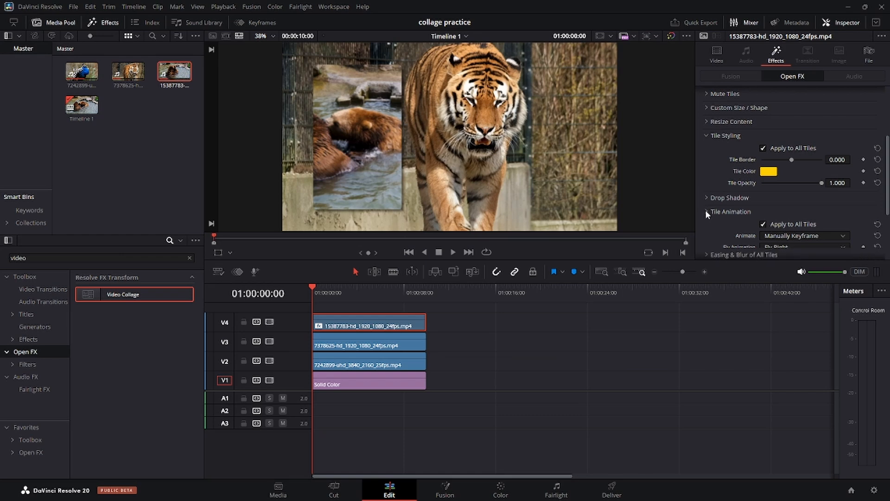
left_click(705, 211)
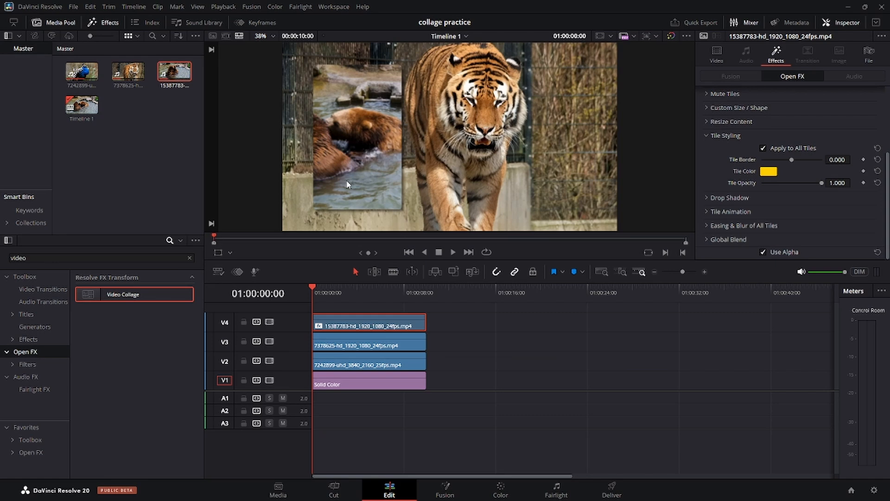
left_click(705, 134)
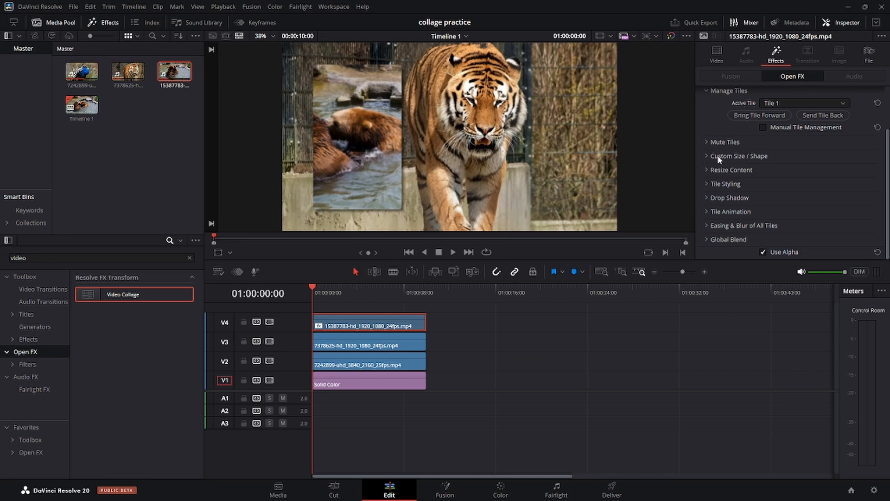
scroll(728, 157, "up", 2)
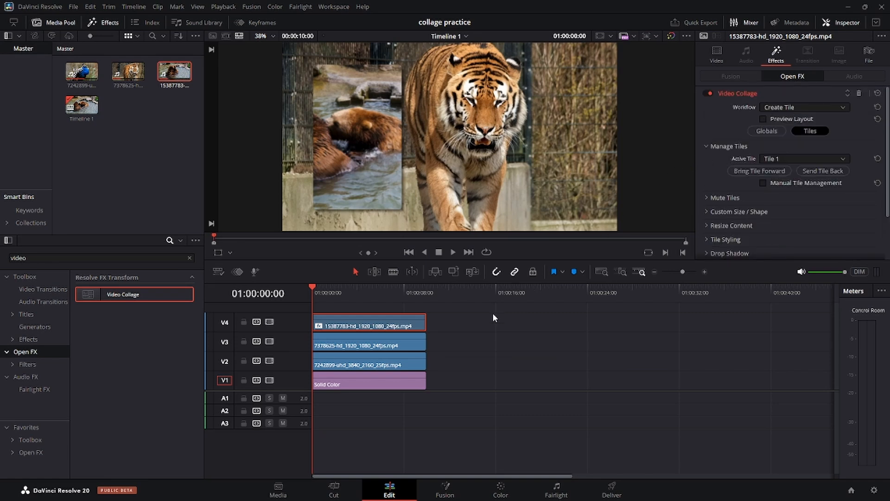
Step: Copy the bear clip's attributes, paste them onto the tiger clip on V3 with the default attribute selection, and save the project
right_click(392, 323)
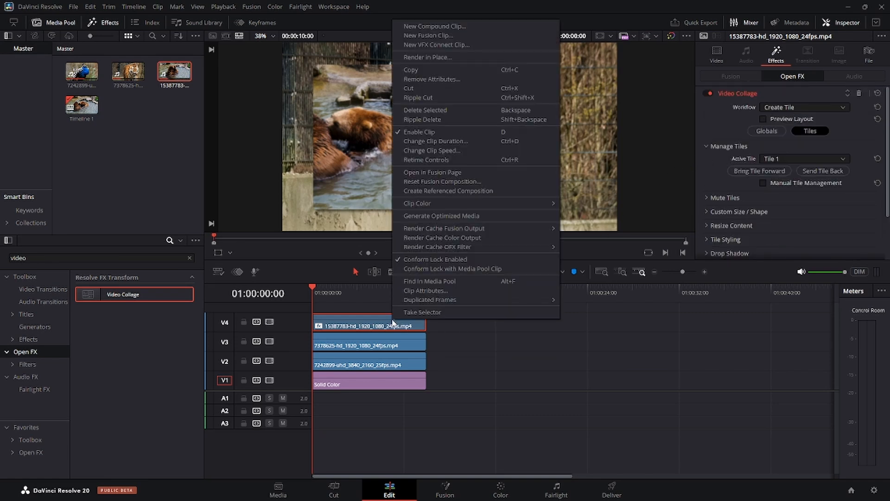
left_click(406, 69)
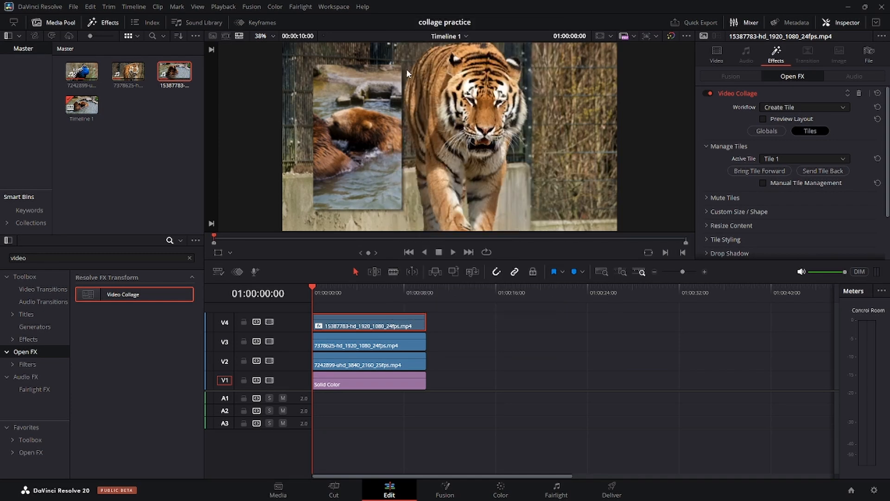
right_click(389, 344)
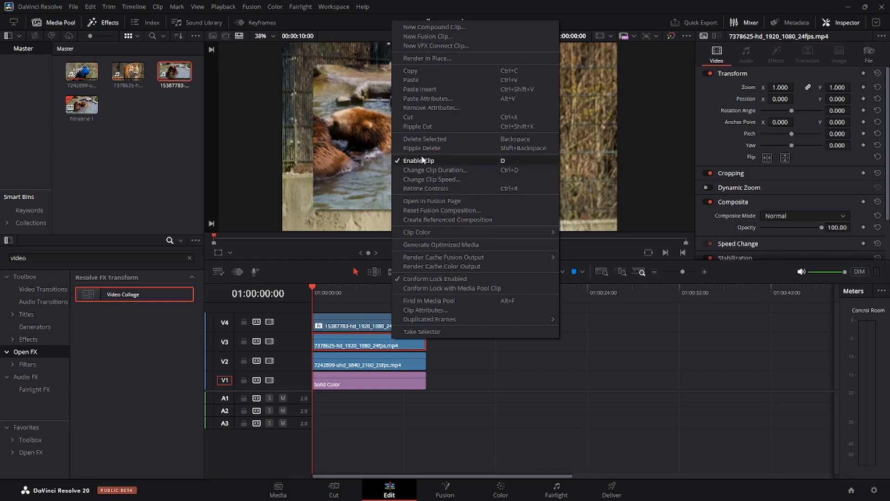
left_click(425, 98)
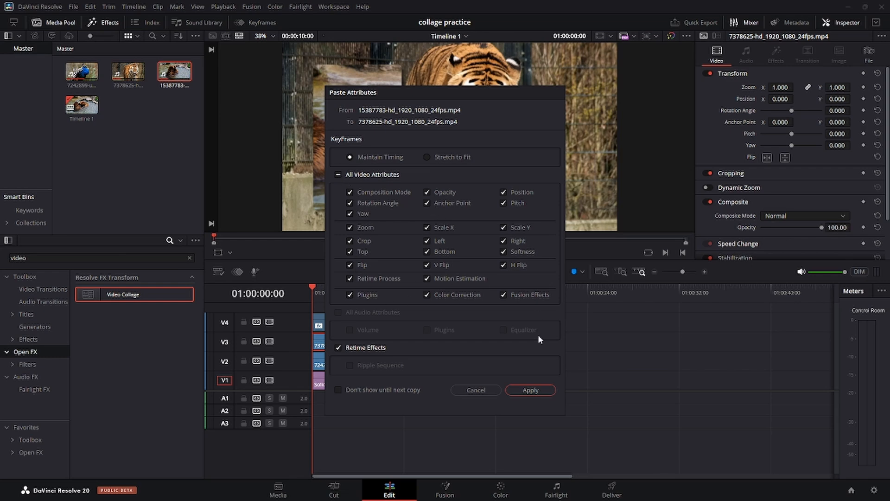
left_click(529, 390)
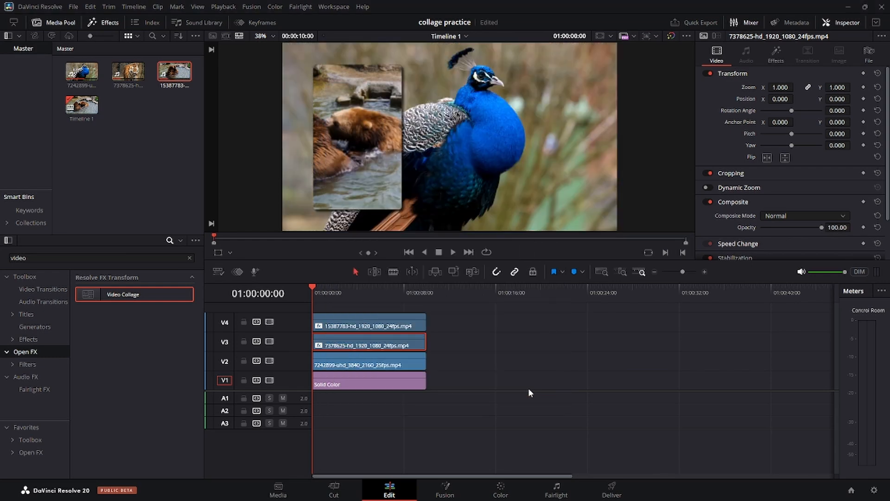
key("ctrl+s")
Step: Set the active tile of the tiger clip's Video Collage effect to Tile 2
left_click(774, 54)
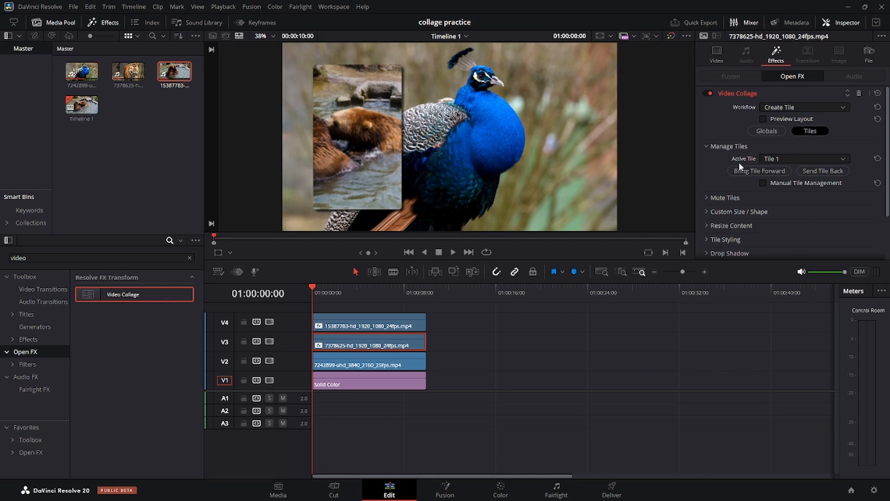
left_click(780, 160)
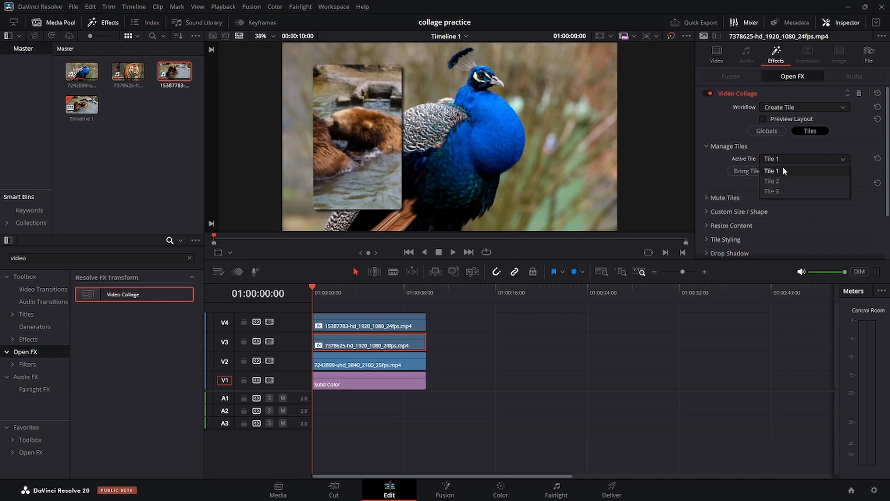
left_click(783, 180)
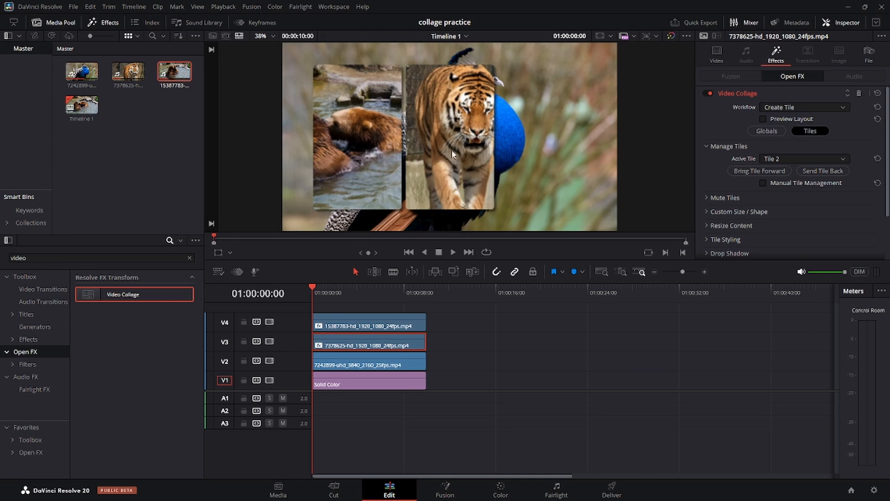
Step: Paste the copied bear clip attributes onto the peacock clip on V2 and save the project
right_click(398, 365)
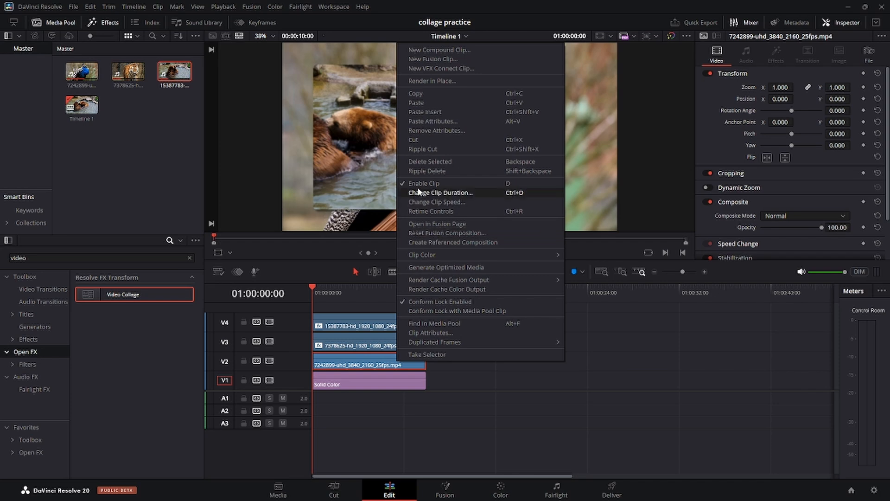
left_click(430, 121)
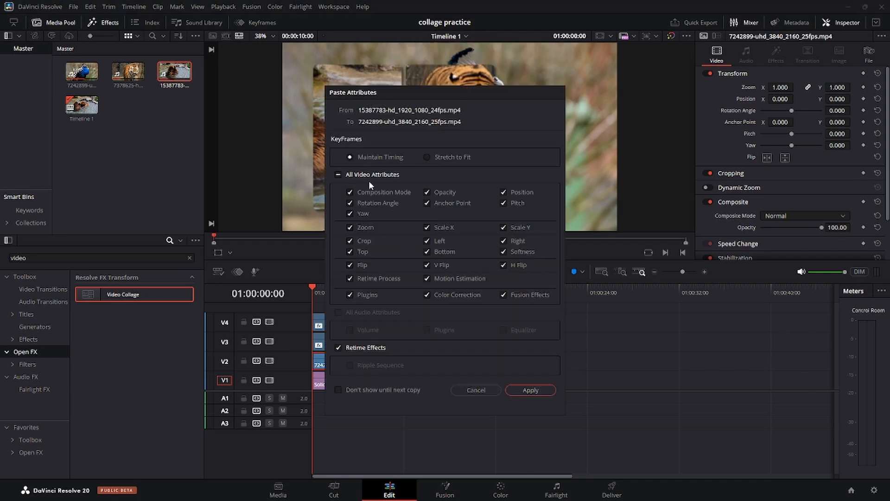
left_click(530, 390)
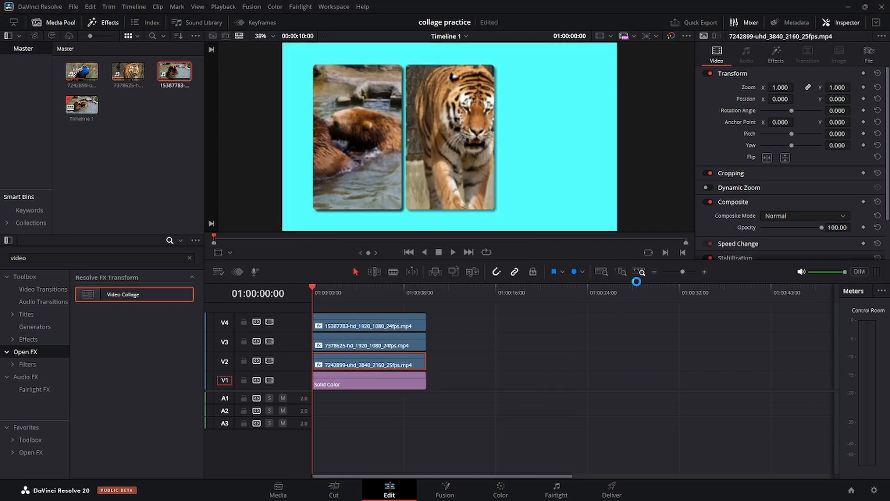
key("ctrl+s")
Step: Set the active tile of the peacock clip's Video Collage effect to Tile 3
left_click(772, 57)
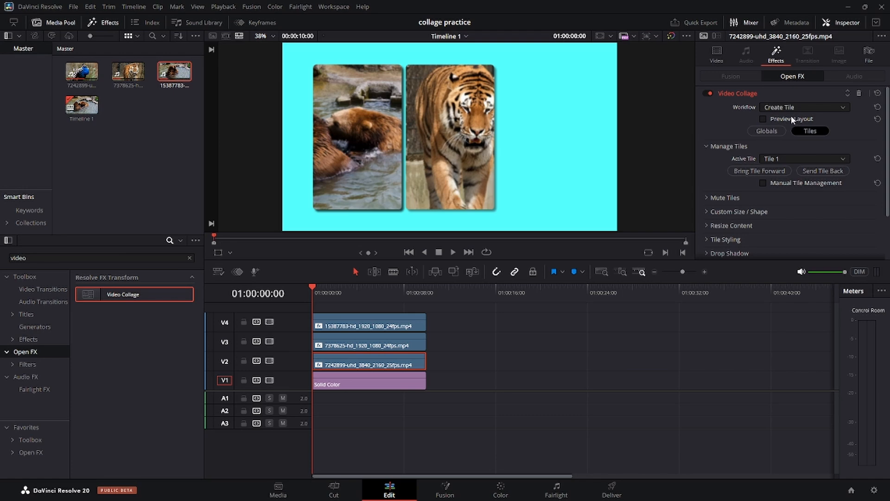
left_click(794, 159)
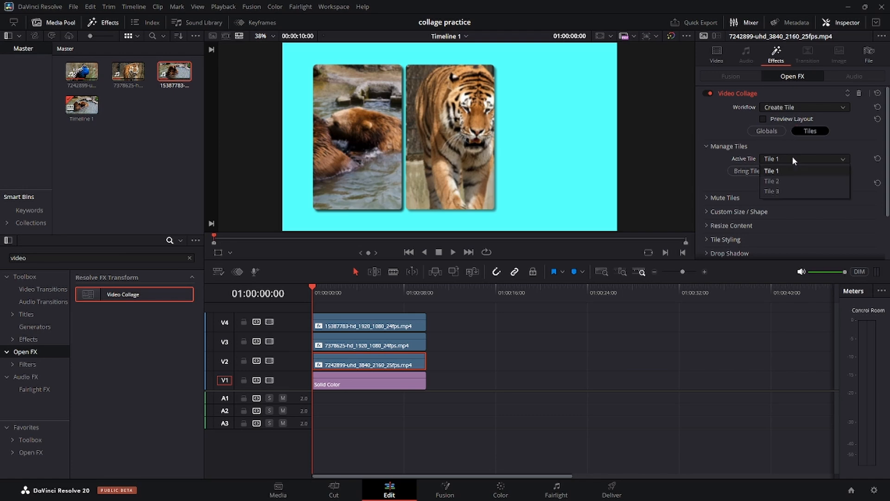
left_click(800, 190)
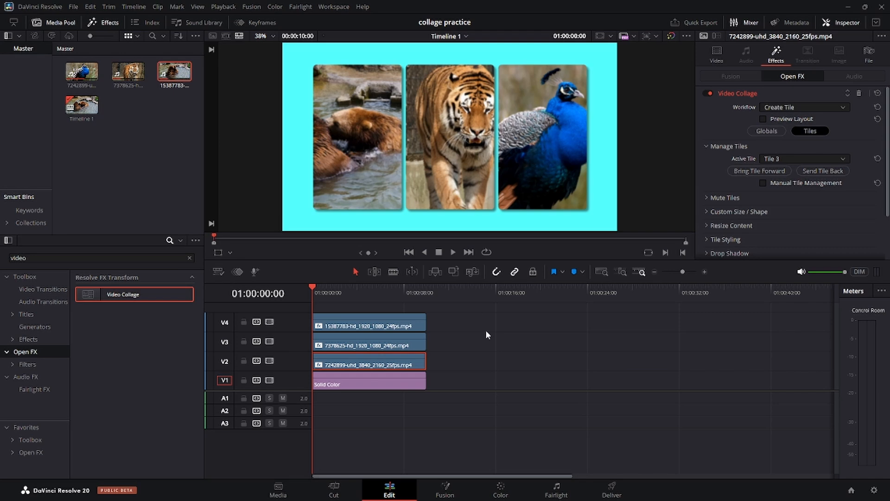
Step: Set the Resize Content pan of the bear clip on V4 to about 0.085
left_click(380, 324)
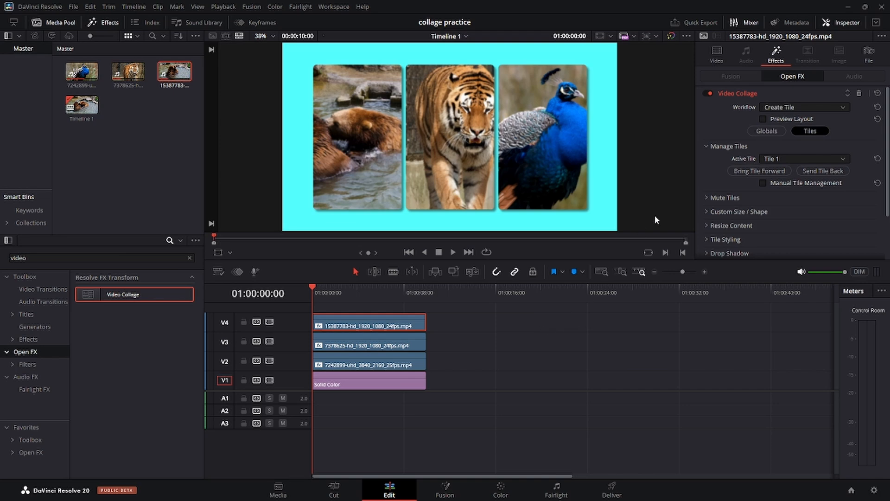
left_click(707, 225)
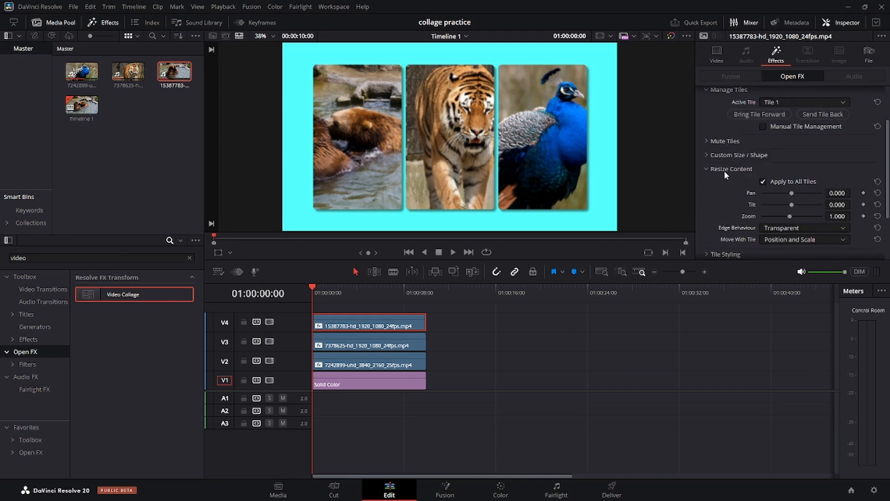
scroll(724, 171, "down", 1)
left_click_drag(791, 165, 795, 166)
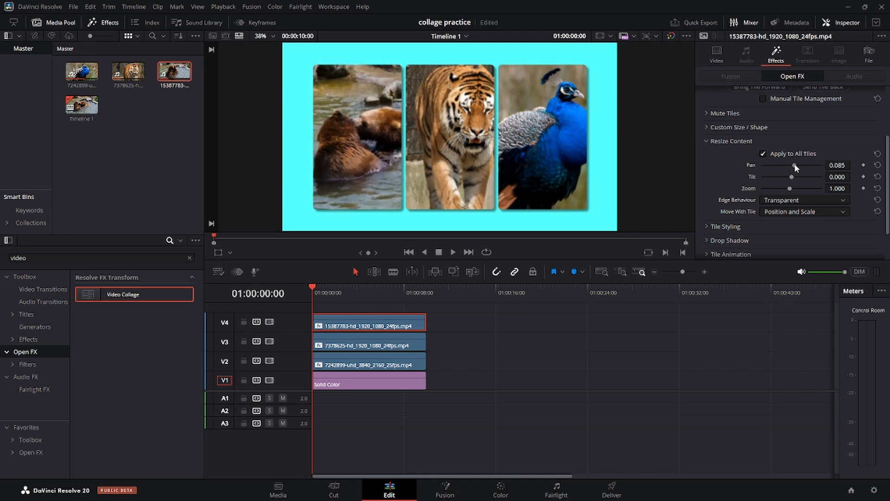
Step: Save the project and set the Resize Content pan of the tiger clip on V3 to about -0.039
left_click(411, 343)
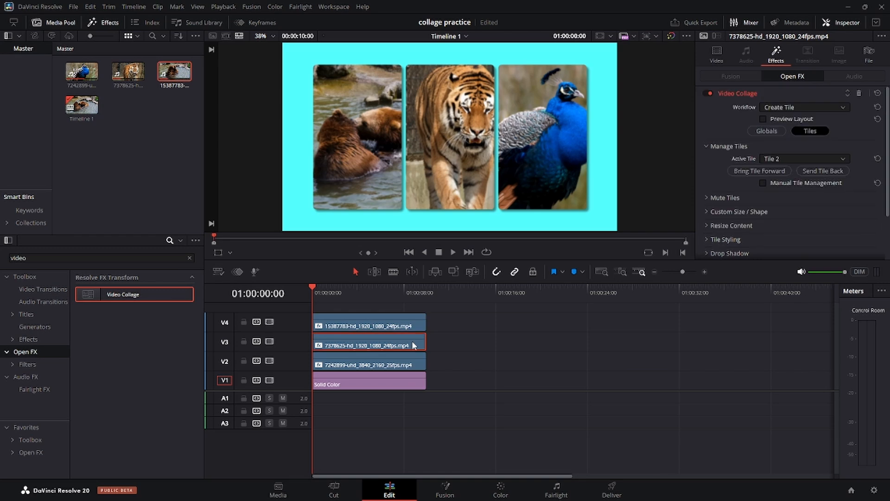
key("ctrl+s")
left_click(707, 225)
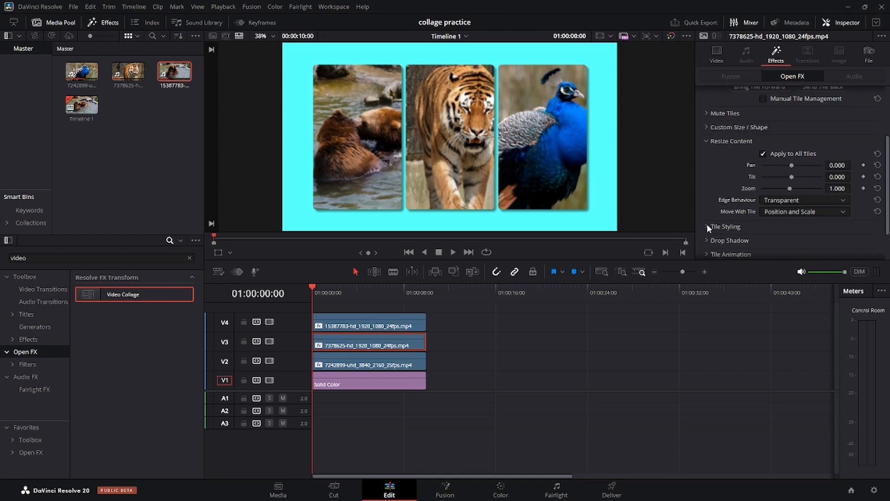
left_click(790, 166)
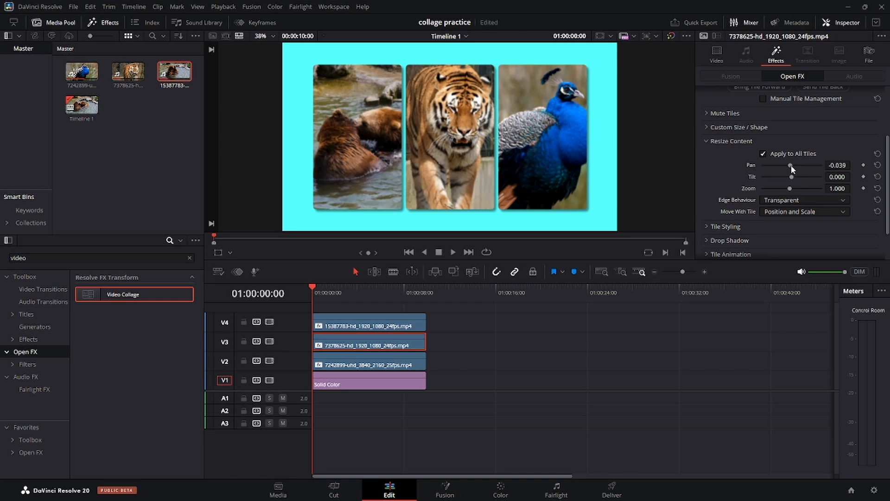
Step: Set the Resize Content pan of the peacock clip on V2 to about -0.085 and deselect the clip
left_click(403, 366)
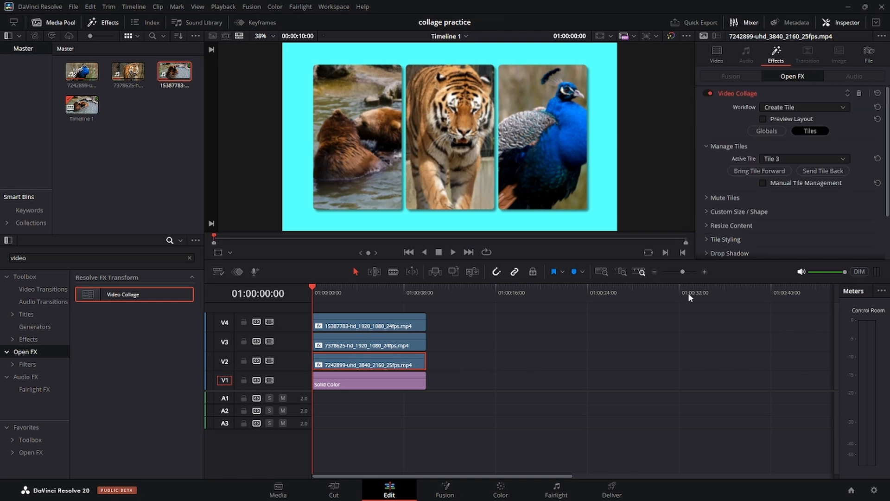
left_click(707, 226)
scroll(706, 227, "down", 2)
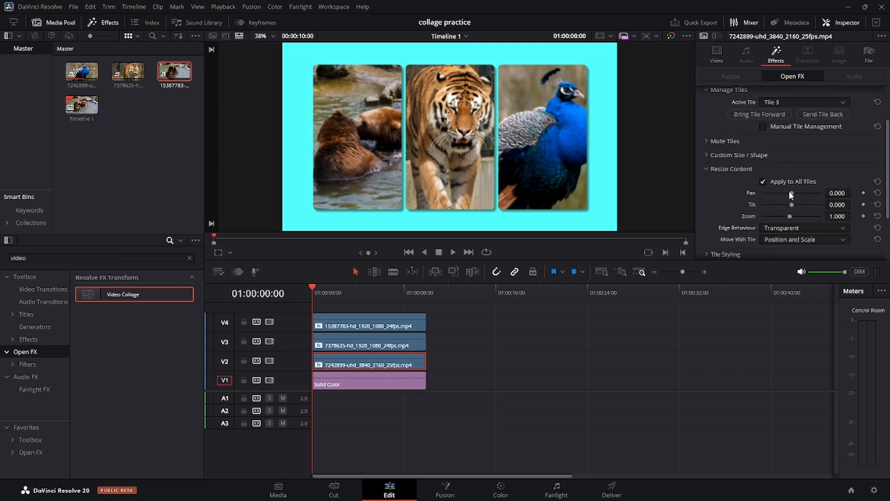
left_click_drag(790, 193, 789, 191)
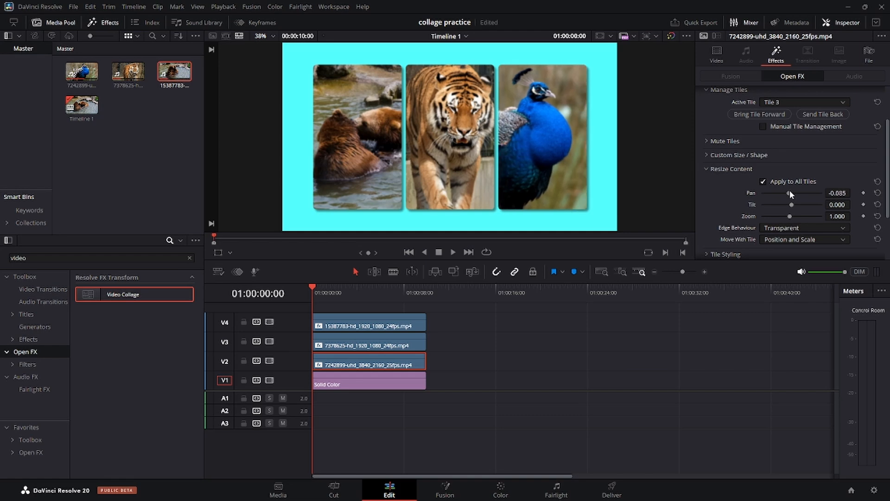
left_click(664, 331)
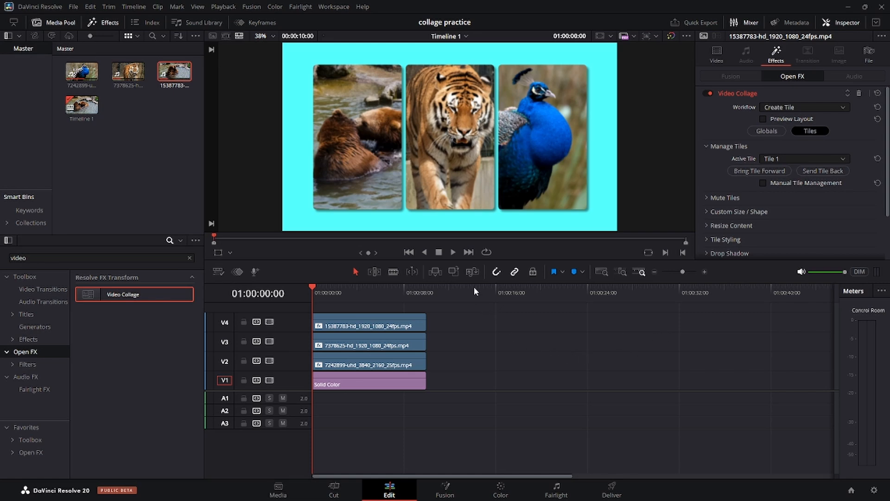
Step: Play the finished collage through from the start of the timeline, and replay it from the beginning
left_click(453, 252)
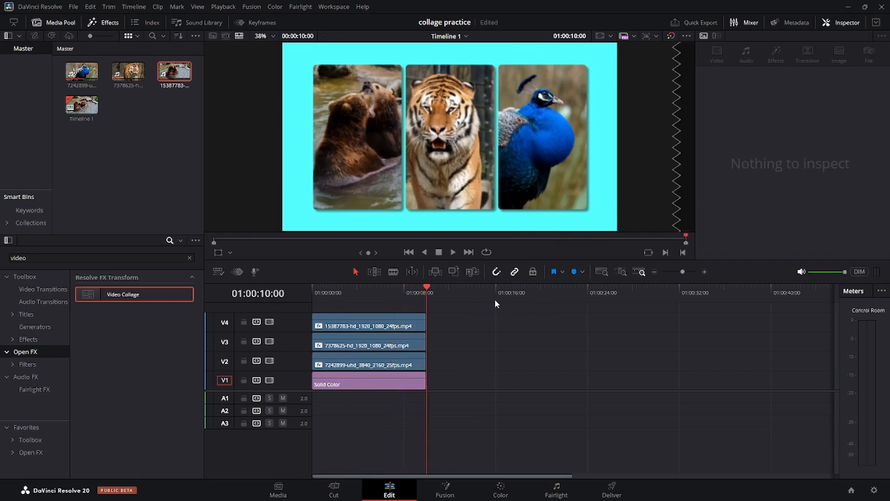
left_click(408, 252)
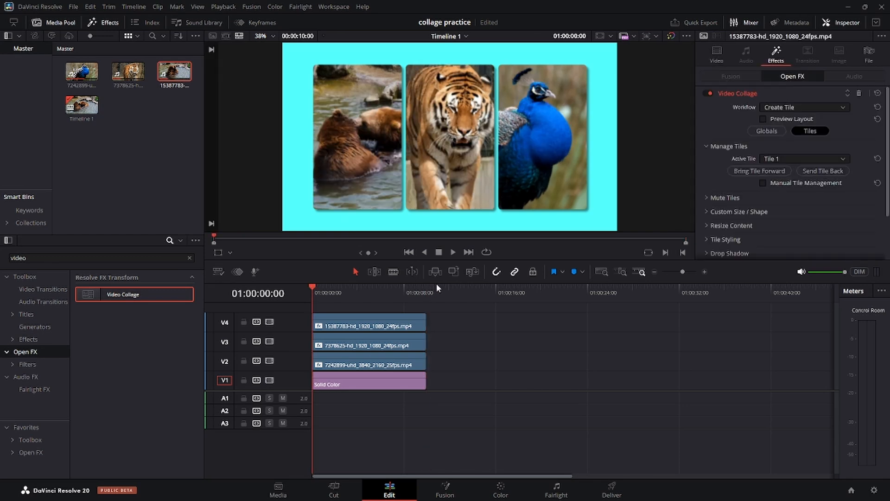
left_click(453, 251)
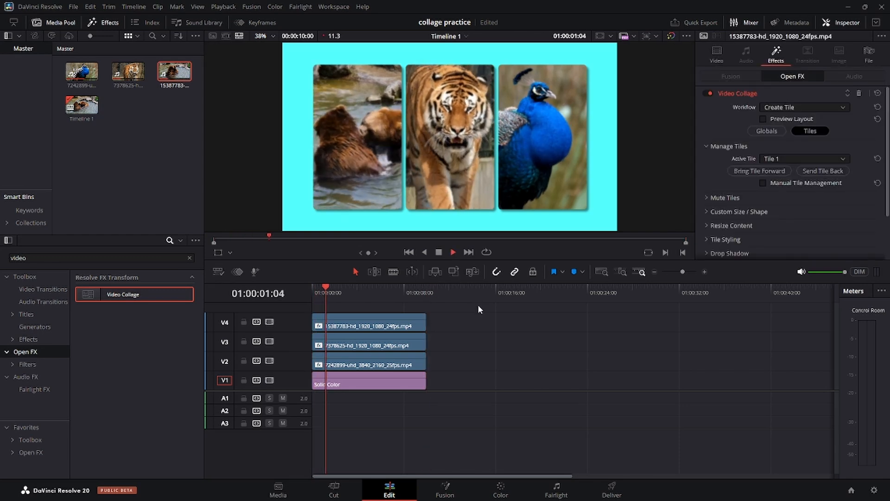